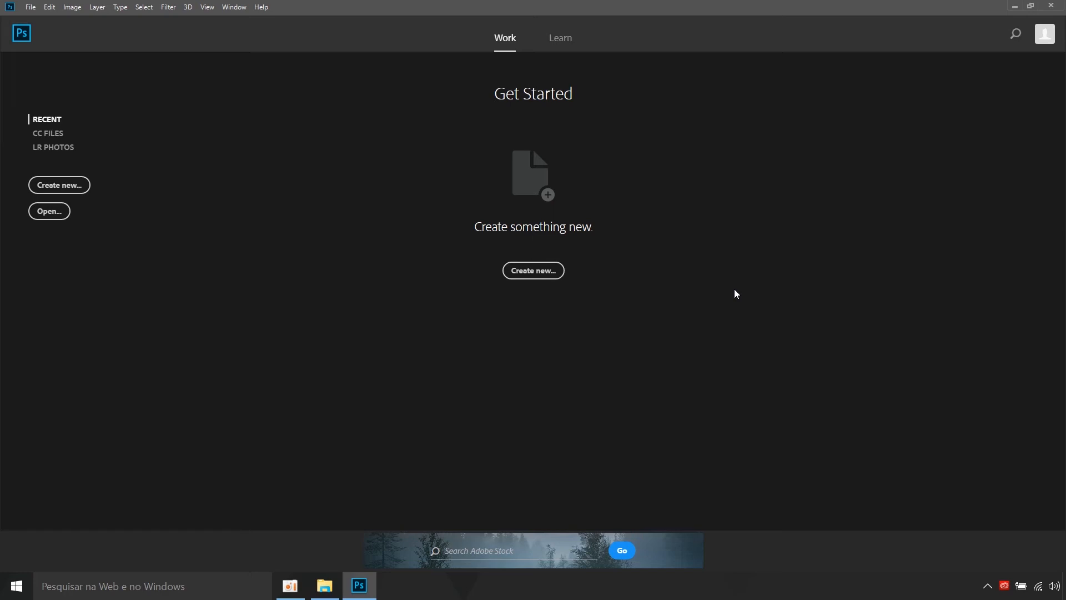
# Create a blank Letter print document in landscape orientation, 11 x 8 inches at 300 pixels/inch
pyautogui.click(59, 185)
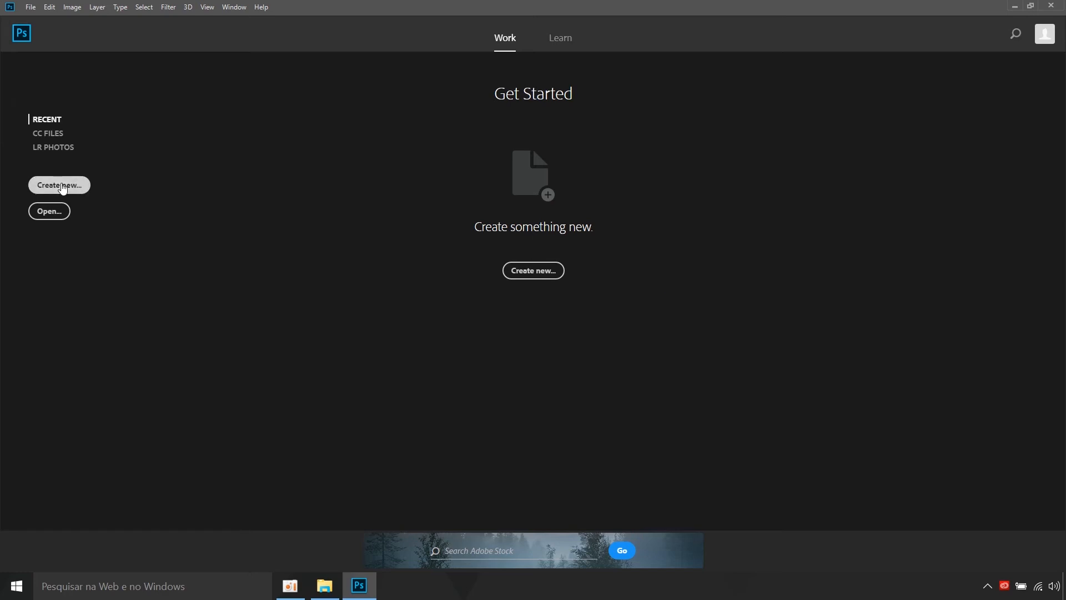
pyautogui.click(501, 164)
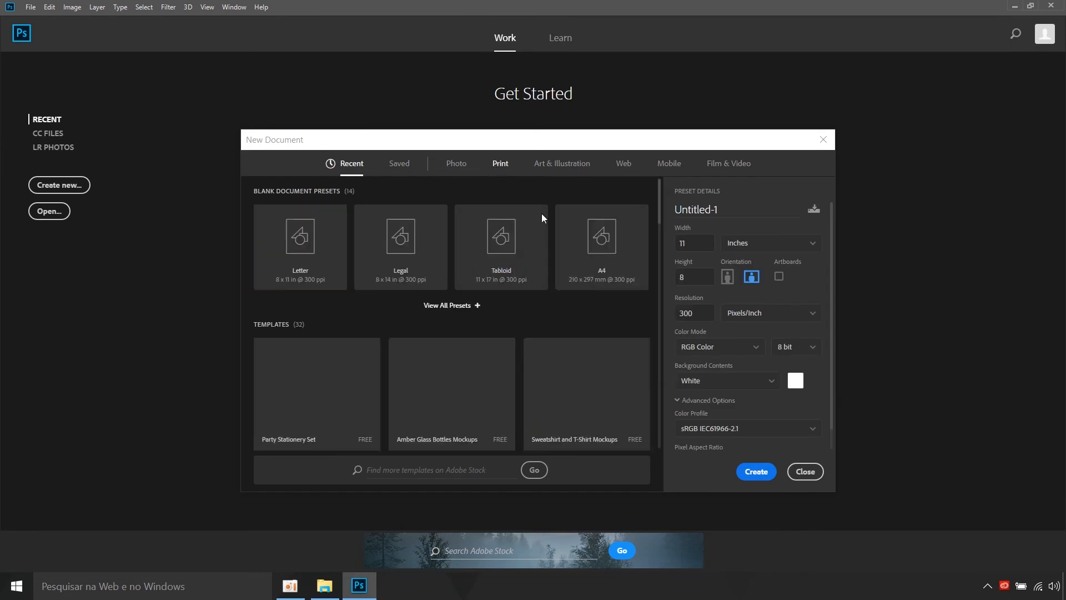
pyautogui.click(751, 276)
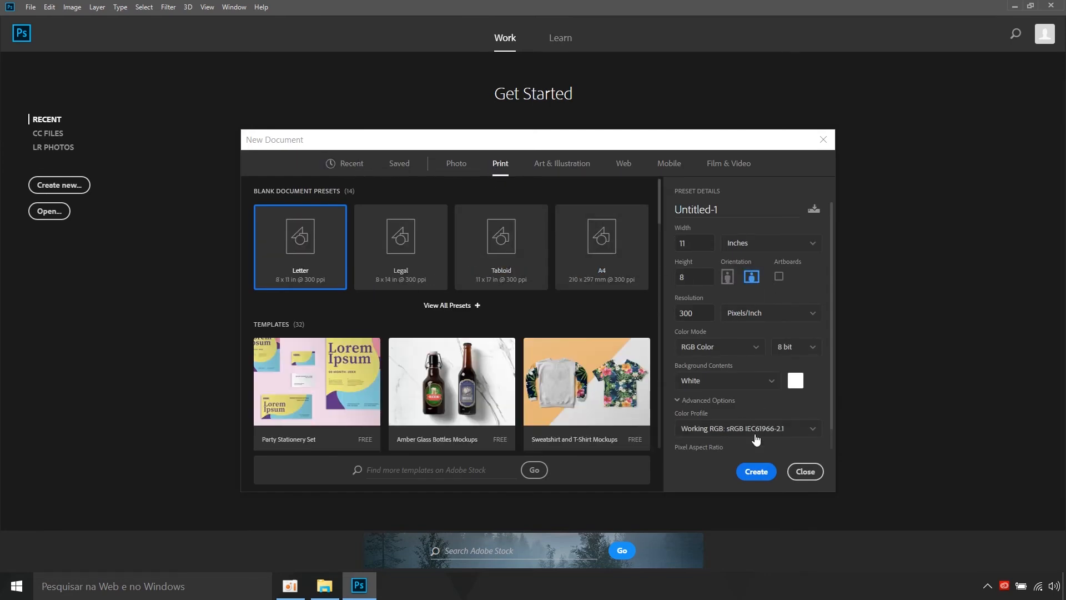
pyautogui.click(756, 471)
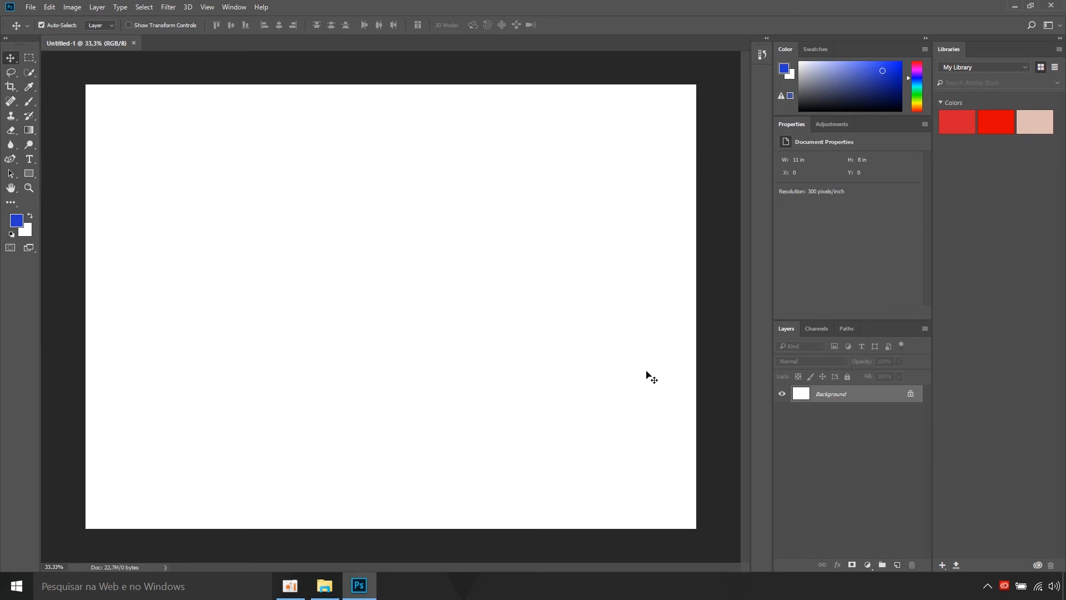
# Add the text "Fontes variable" at 48 pt in the upper left area of the canvas
pyautogui.click(30, 159)
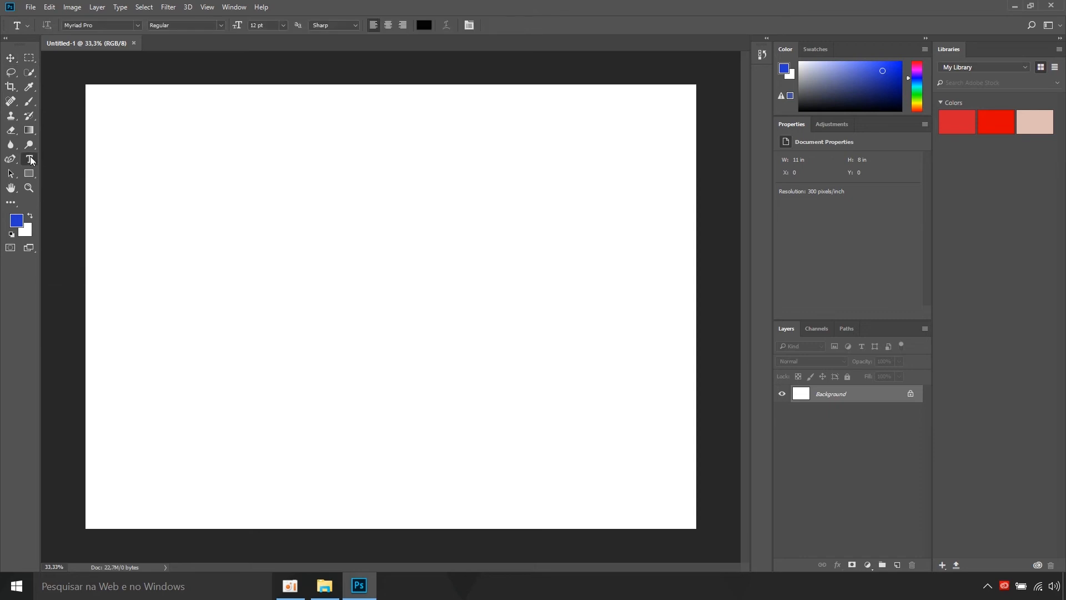
pyautogui.click(283, 25)
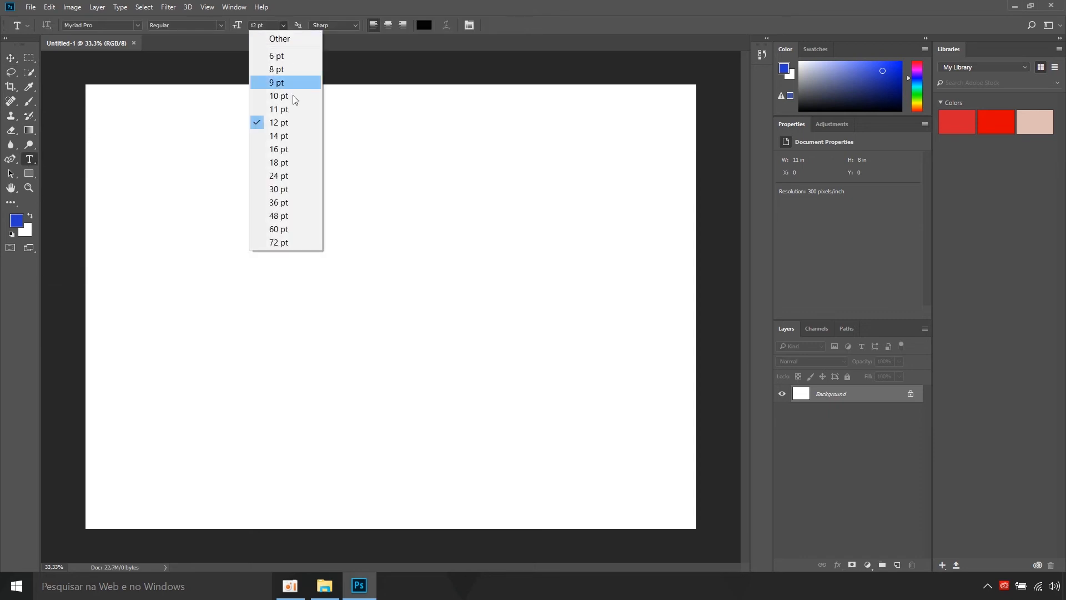
pyautogui.click(292, 214)
pyautogui.click(170, 194)
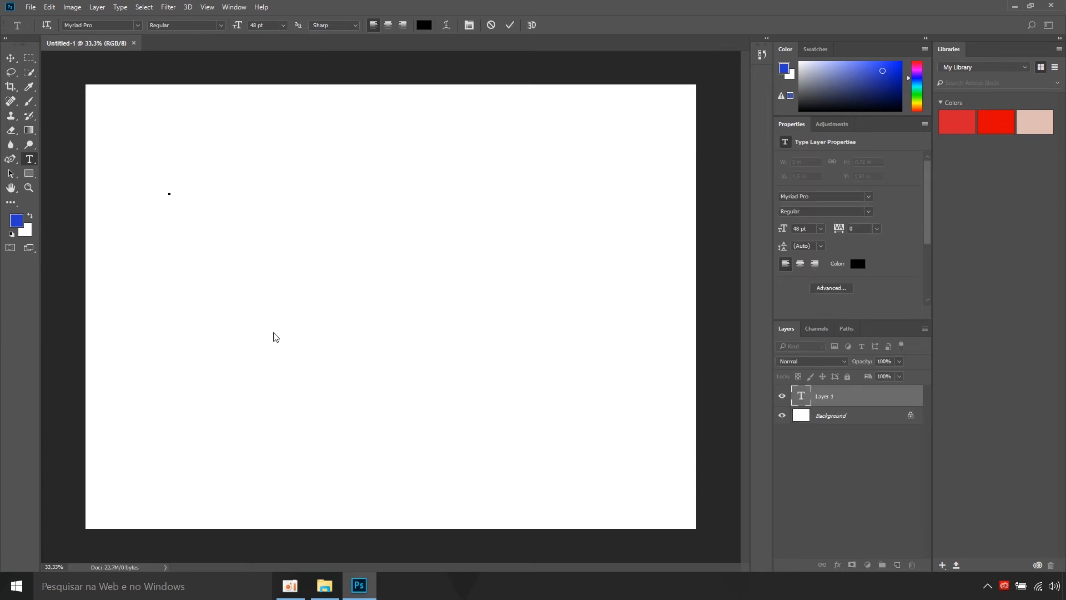
pyautogui.write('Fontes V')
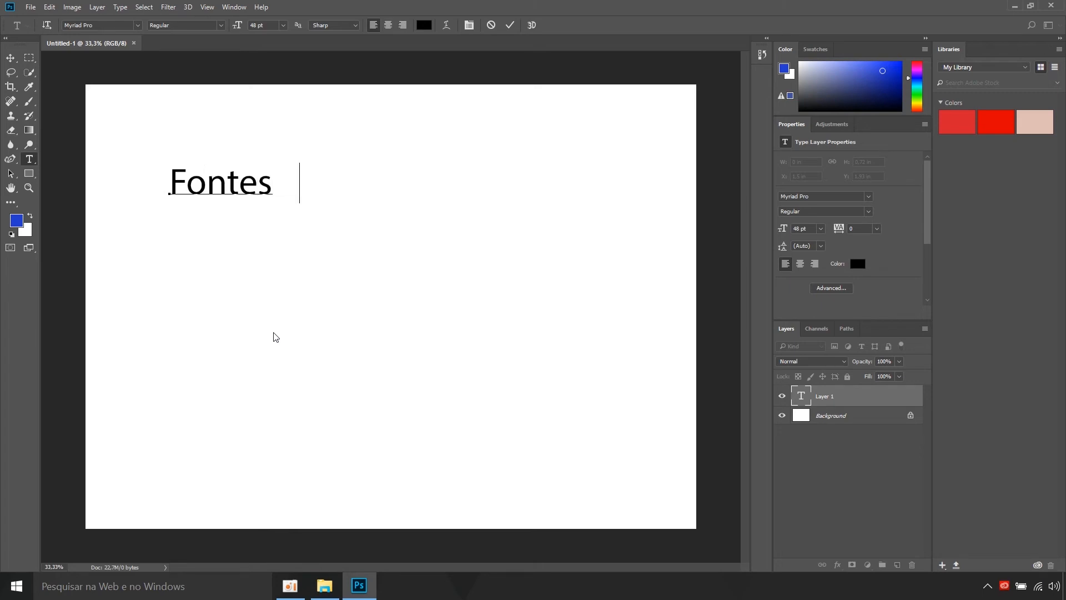
pyautogui.press('BackSpace')
pyautogui.write('variable')
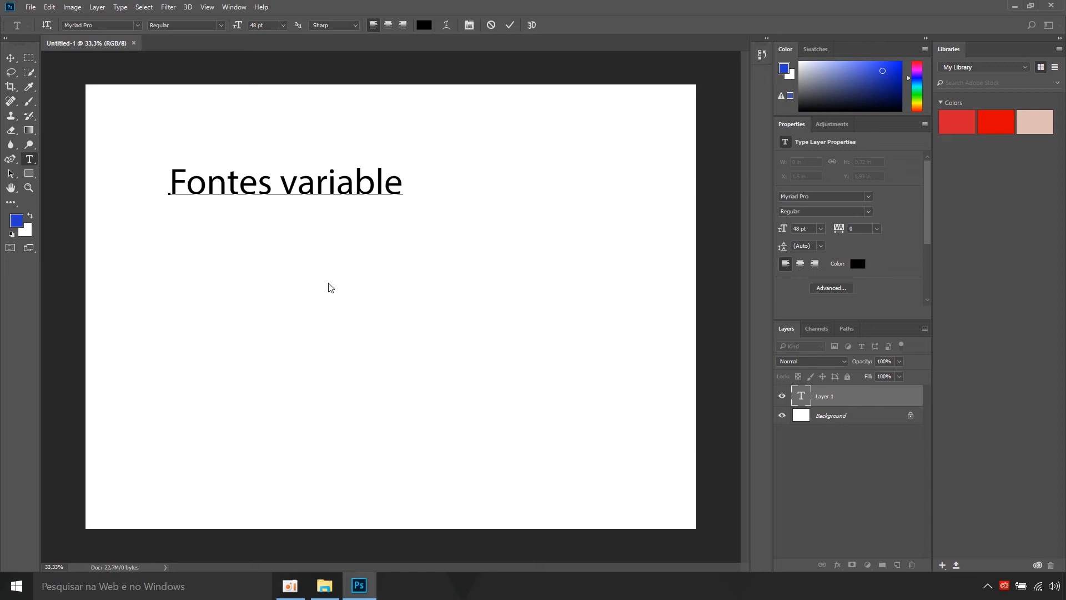
pyautogui.moveTo(283, 179); pyautogui.dragTo(434, 197)
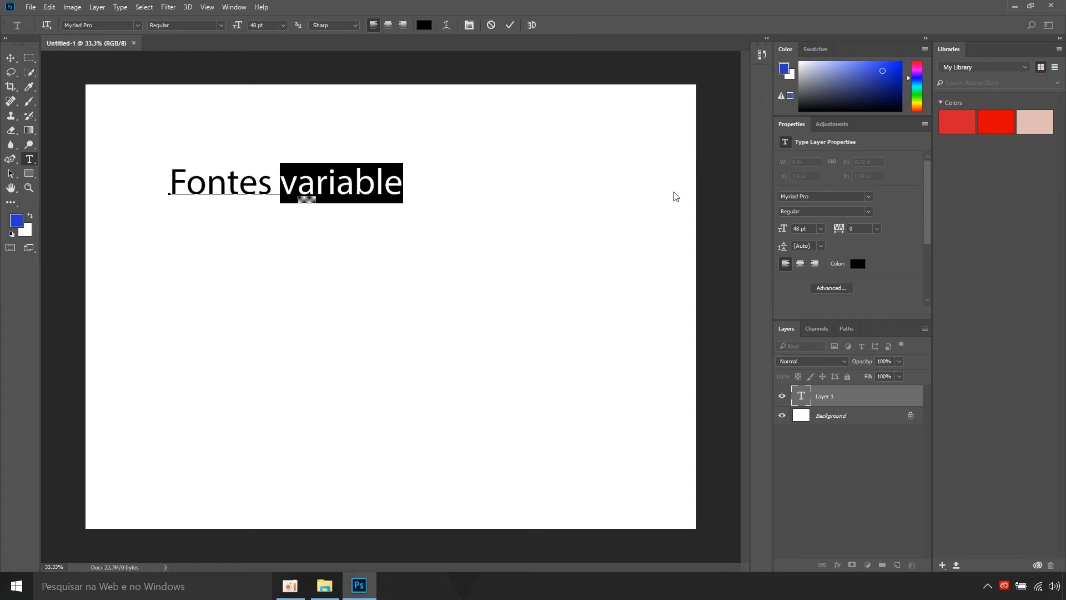
pyautogui.click(477, 197)
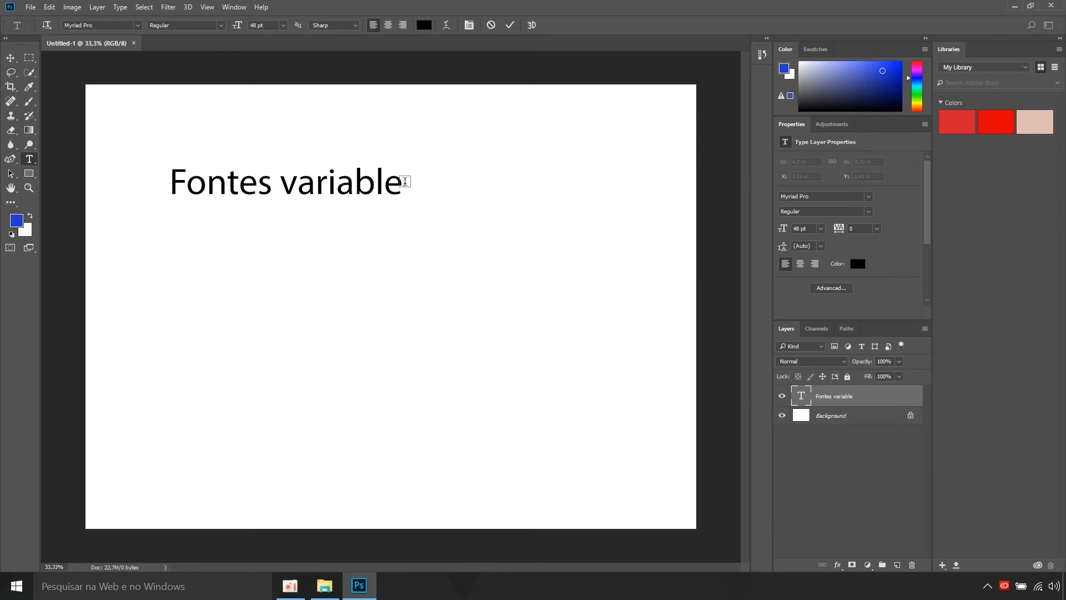
# Search the fonts for "variable" and apply Acumin Variable Concept Wide Thin to the whole "Fontes variable" text
pyautogui.moveTo(401, 188); pyautogui.dragTo(101, 188)
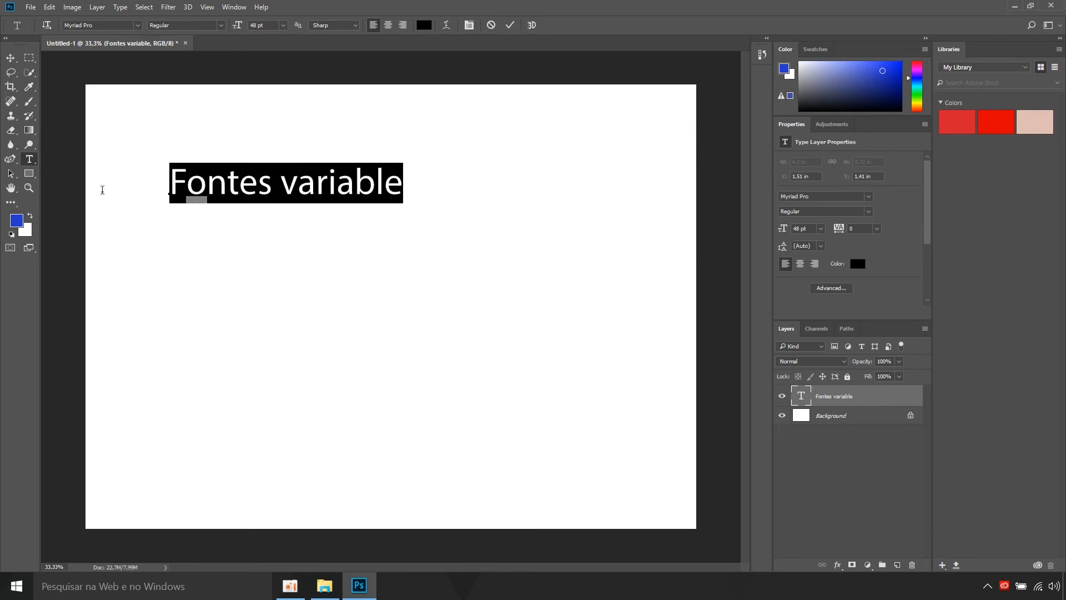
pyautogui.click(832, 197)
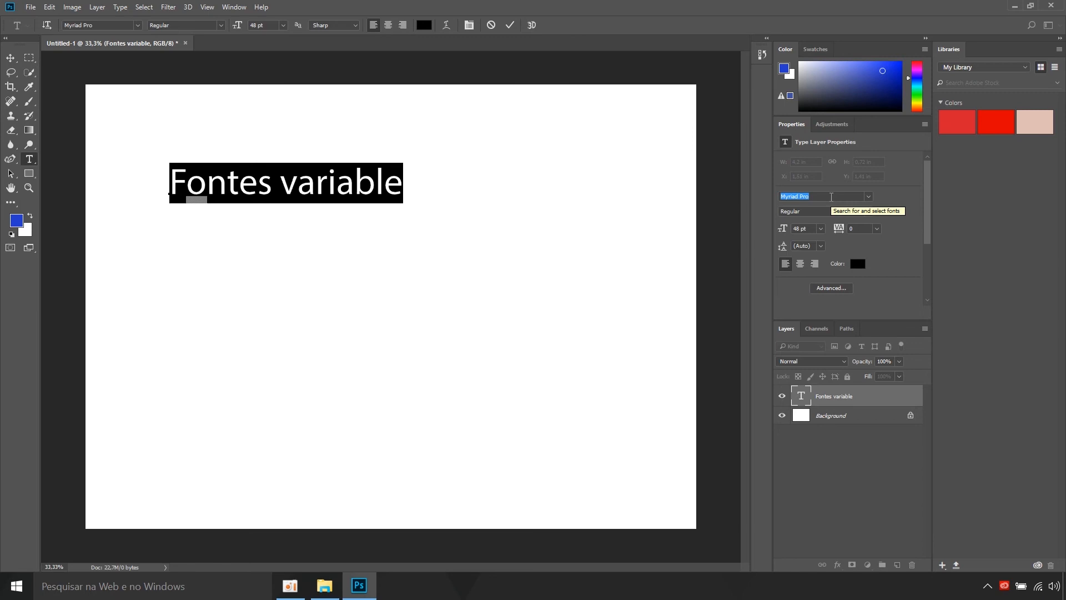
pyautogui.write('variable')
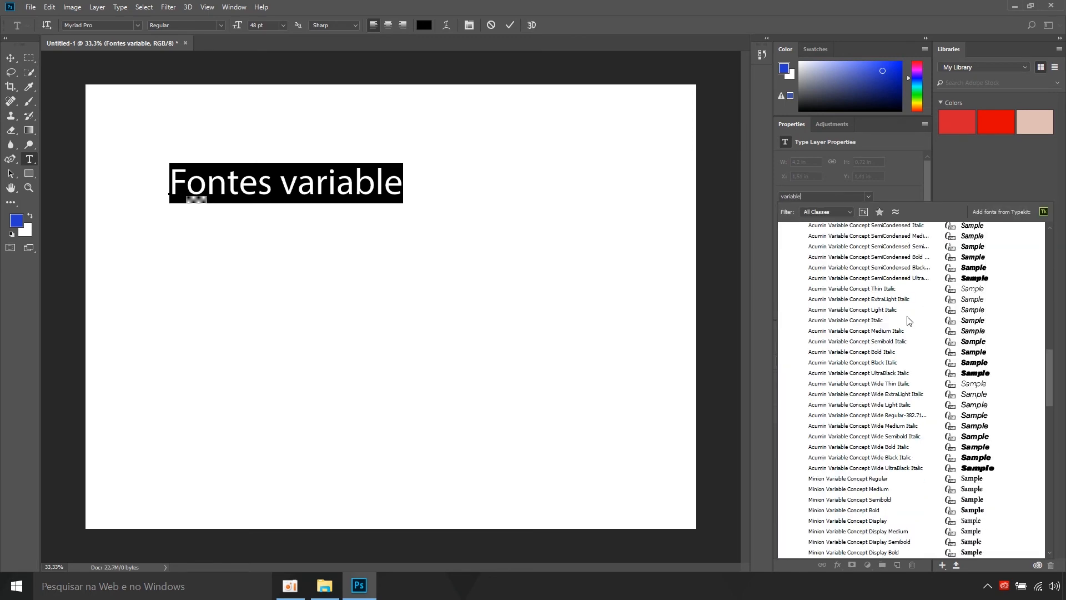
pyautogui.scroll(-3, 905, 333)
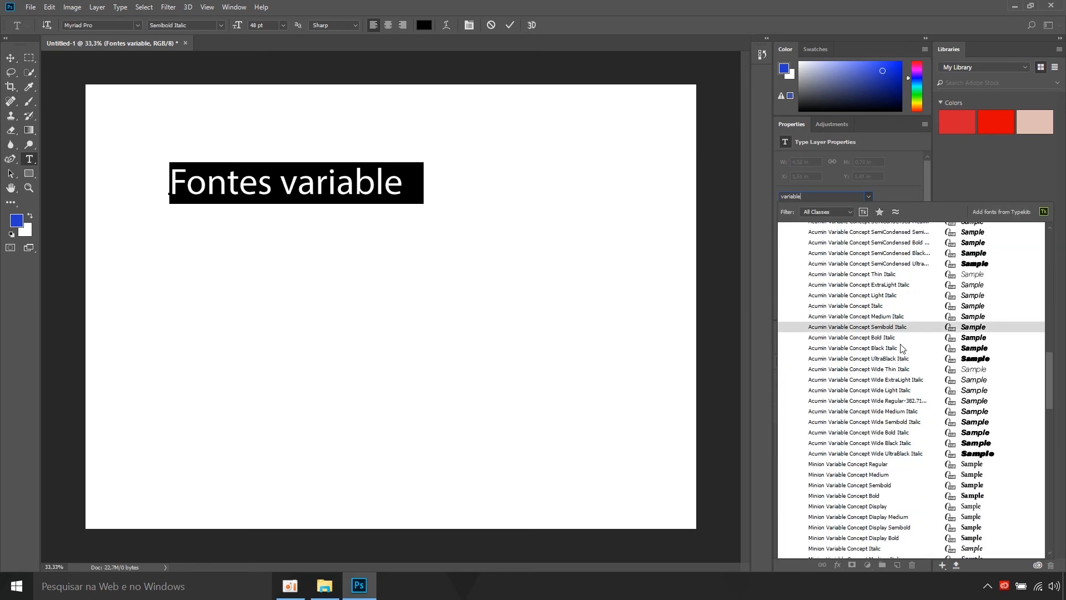
pyautogui.scroll(-1, 873, 403)
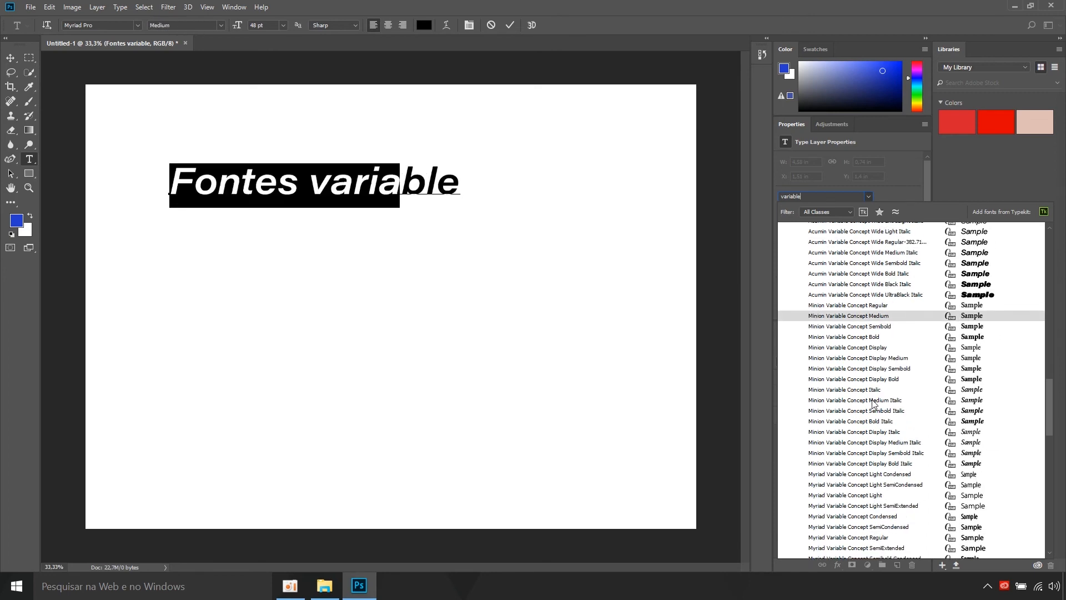
pyautogui.scroll(-5, 873, 403)
pyautogui.scroll(-6, 872, 404)
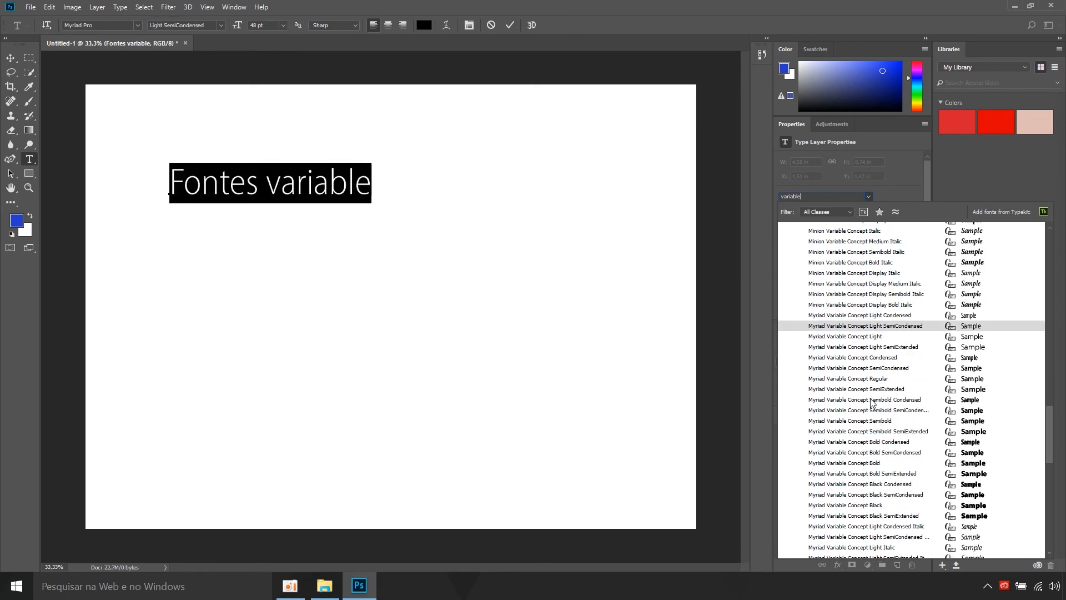
pyautogui.scroll(-1, 871, 408)
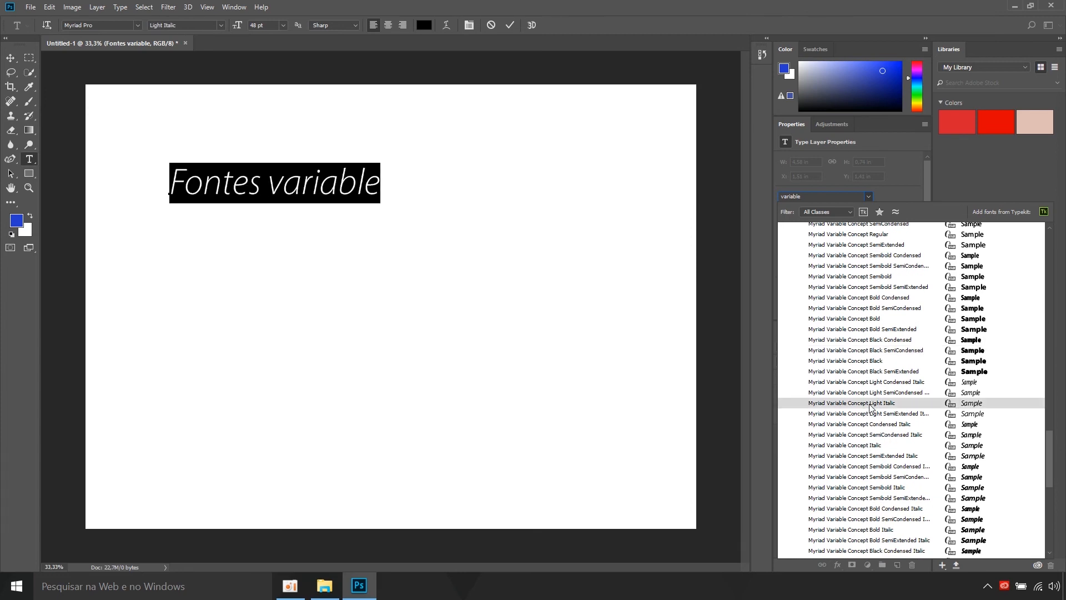
pyautogui.scroll(3, 870, 408)
pyautogui.scroll(3, 870, 409)
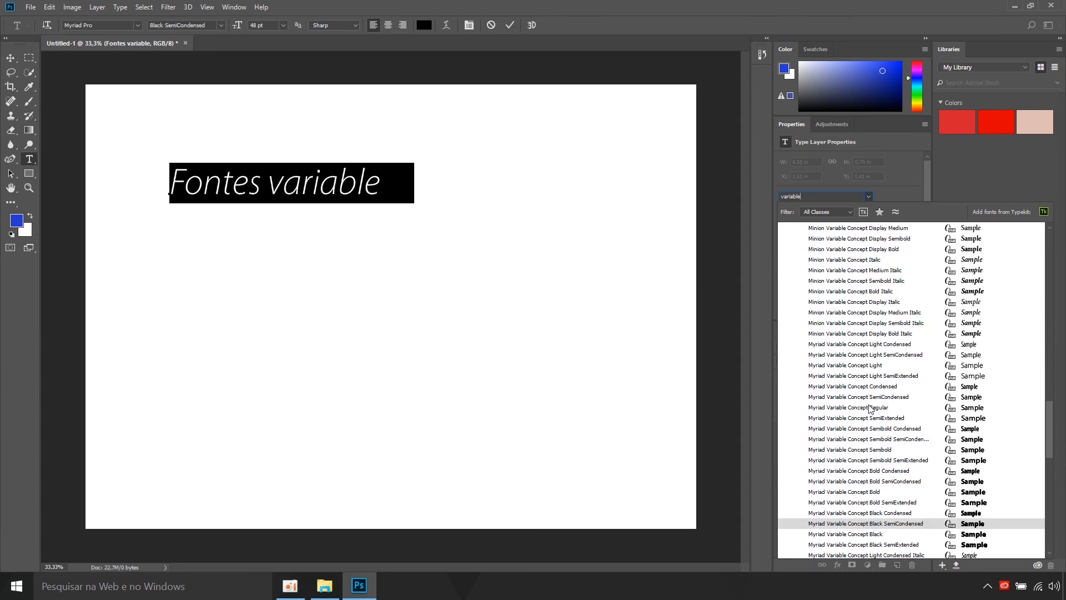
pyautogui.scroll(4, 870, 409)
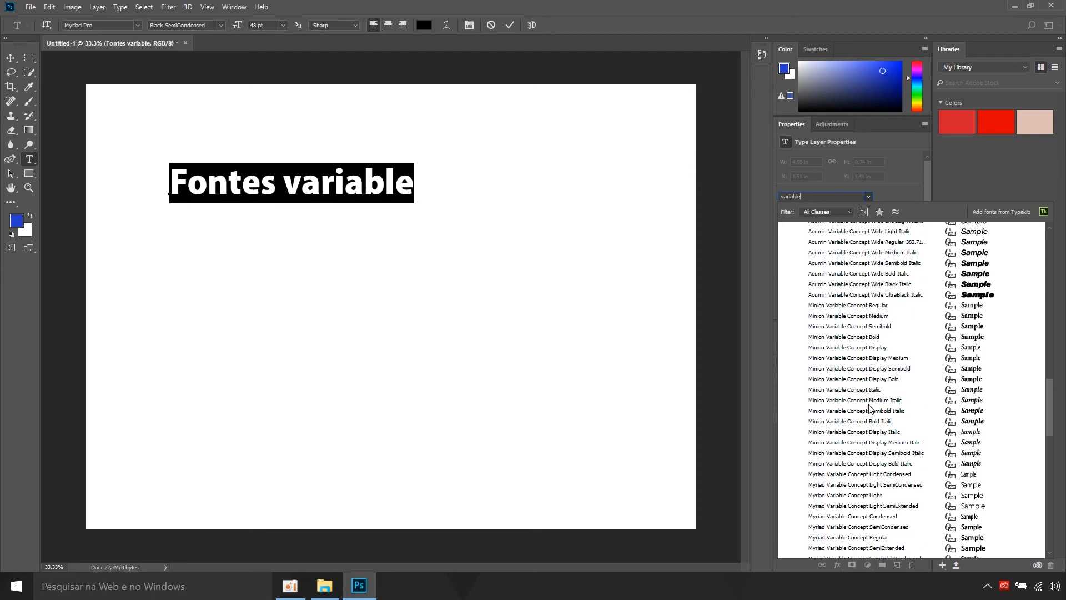
pyautogui.scroll(1, 870, 409)
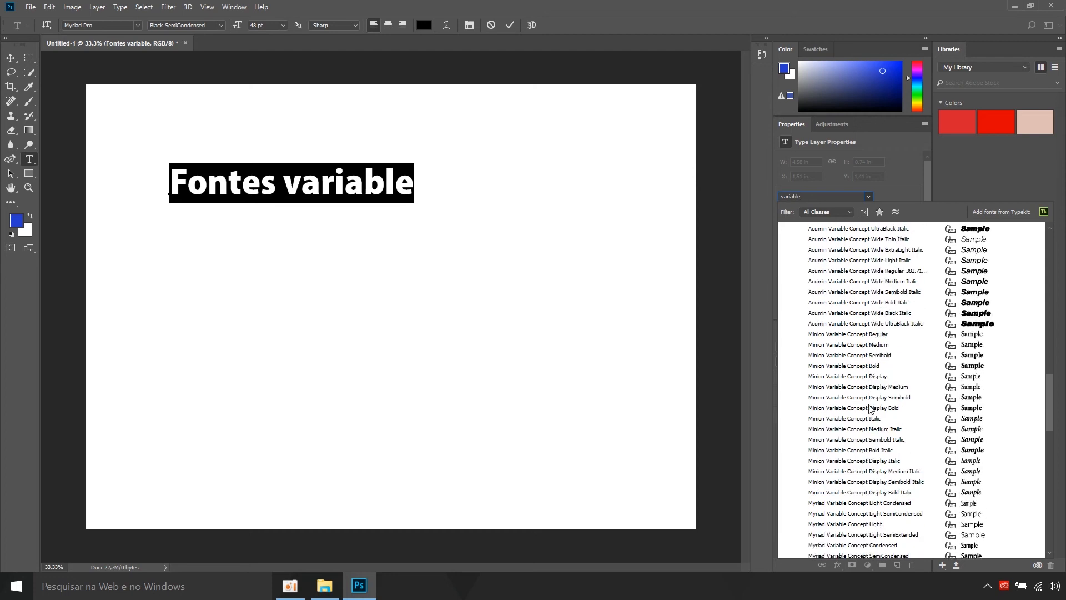
pyautogui.scroll(3, 870, 409)
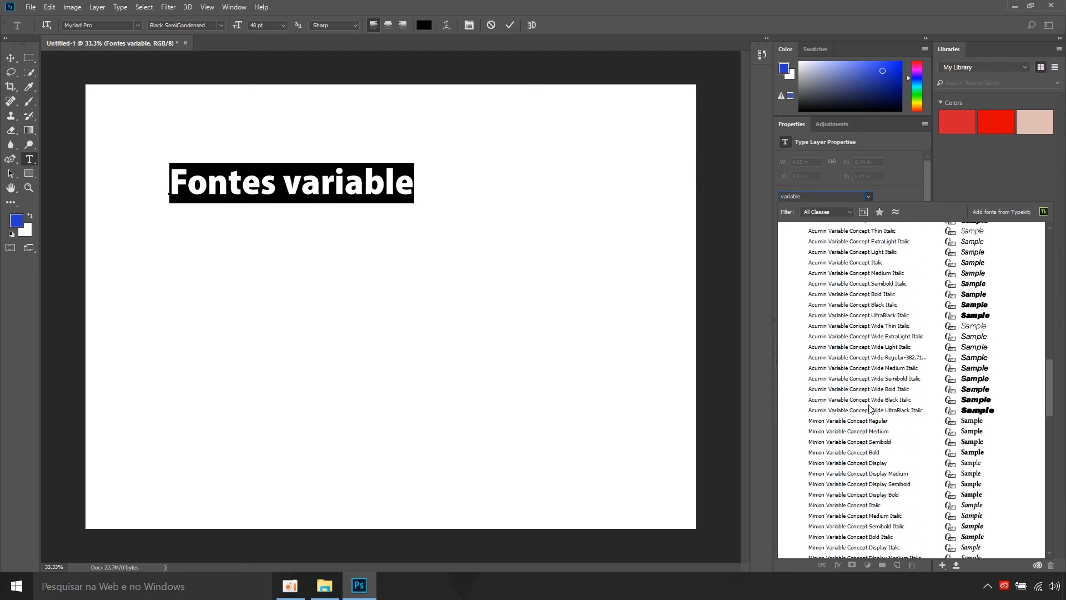
pyautogui.scroll(4, 870, 408)
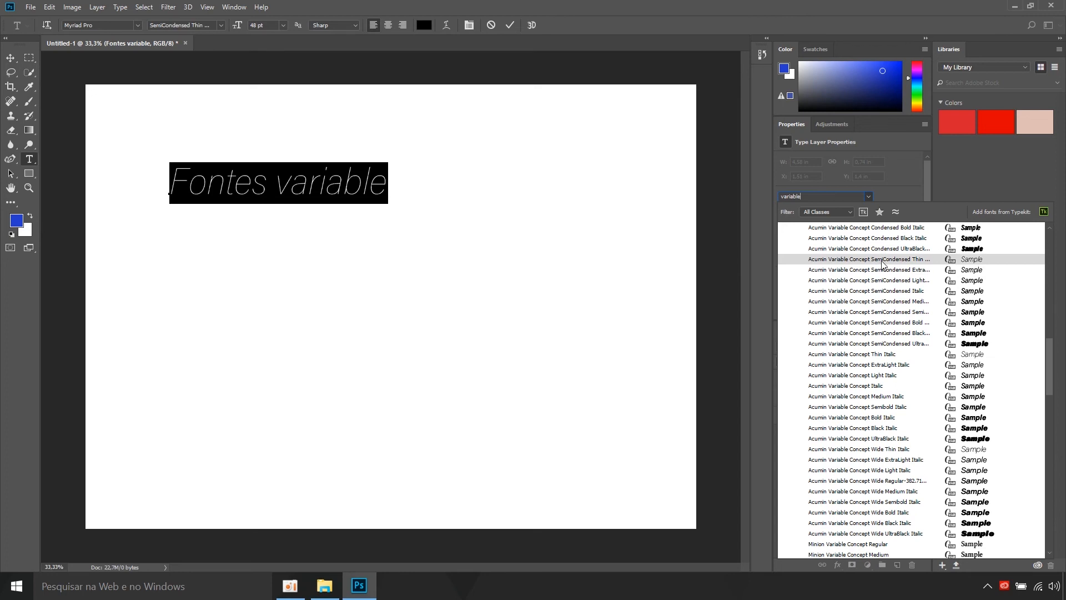
pyautogui.scroll(2, 882, 344)
pyautogui.scroll(5, 883, 345)
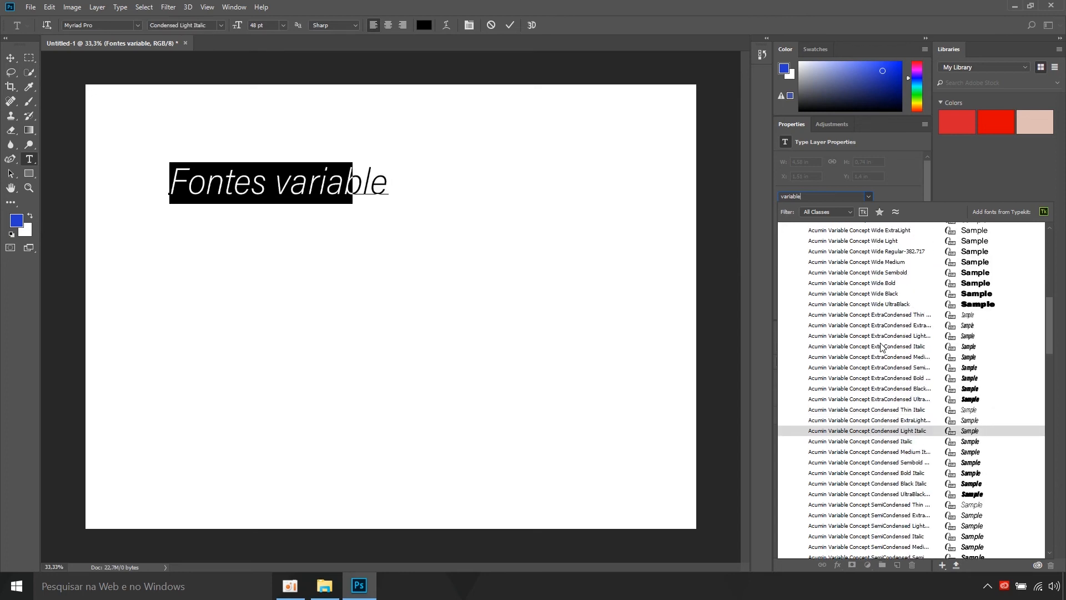
pyautogui.scroll(1, 899, 244)
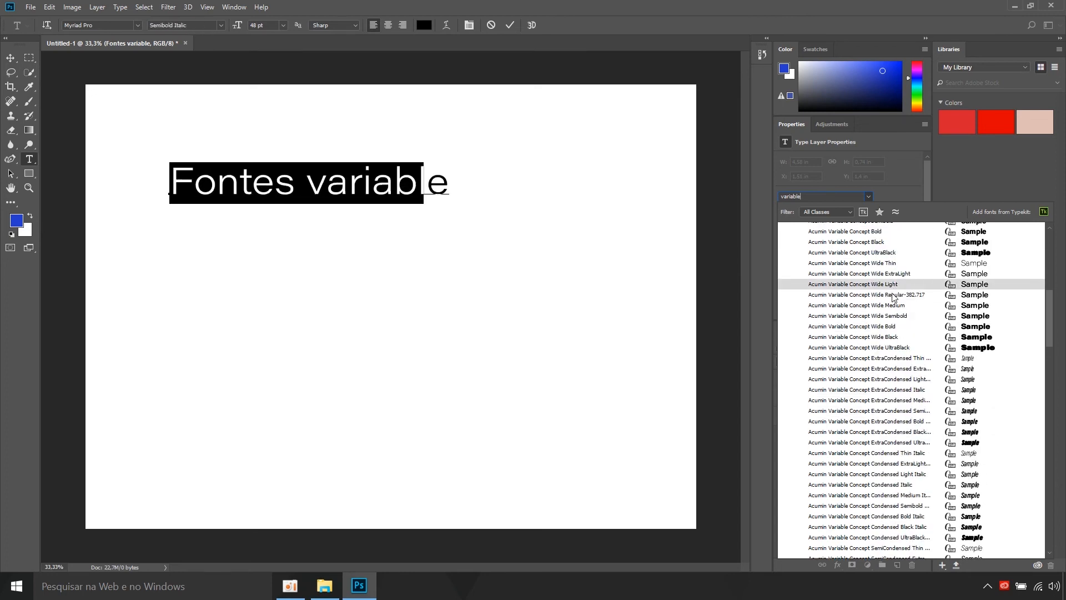
pyautogui.click(895, 263)
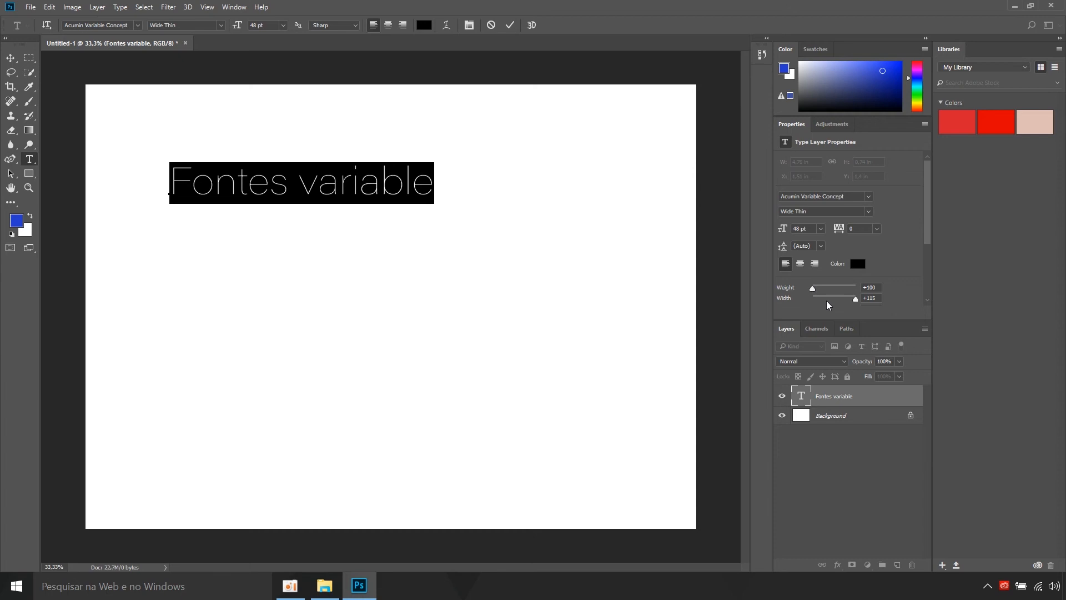
# Adjust the variable font's weight on the selected text, settling on 500
pyautogui.scroll(-3, 864, 272)
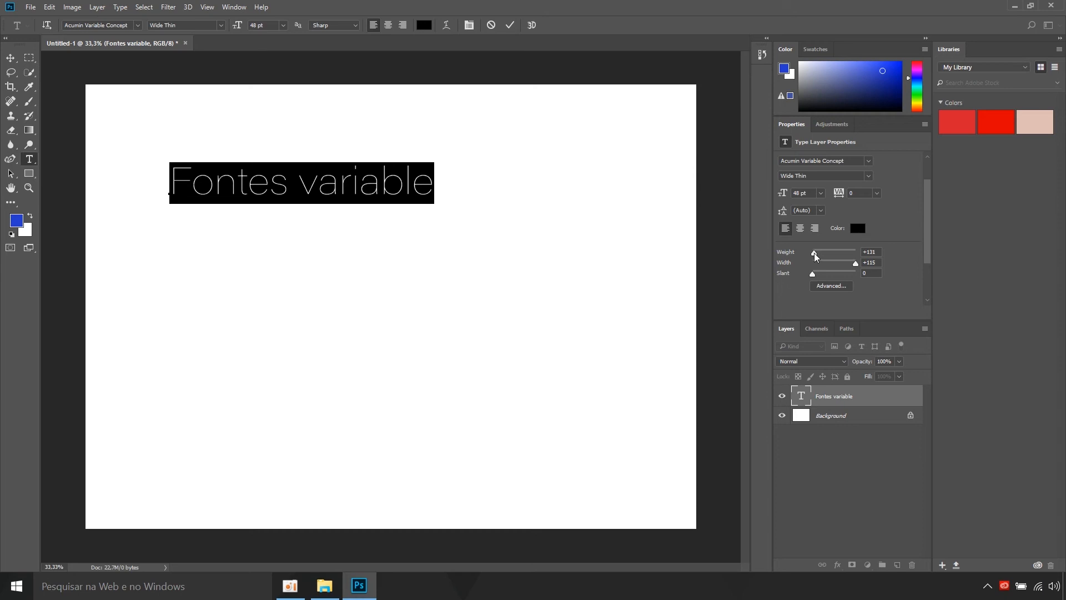
pyautogui.moveTo(815, 255); pyautogui.dragTo(841, 257)
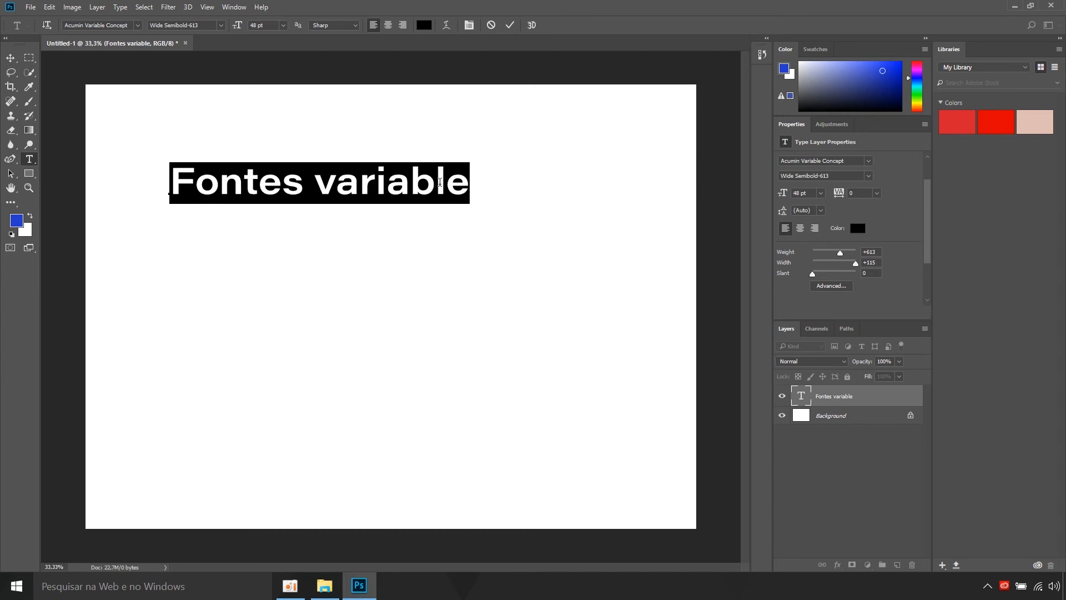
pyautogui.moveTo(841, 254); pyautogui.dragTo(845, 255)
pyautogui.moveTo(844, 254); pyautogui.dragTo(833, 254)
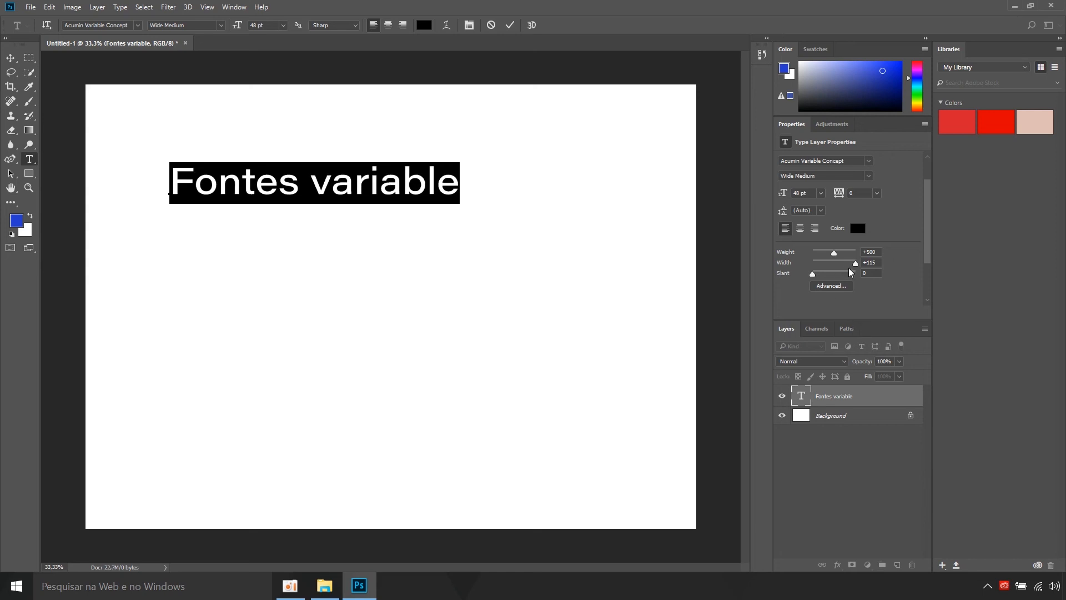
# Set the selected text's variable font width to 110 and its slant to 9
pyautogui.moveTo(857, 267); pyautogui.dragTo(818, 267)
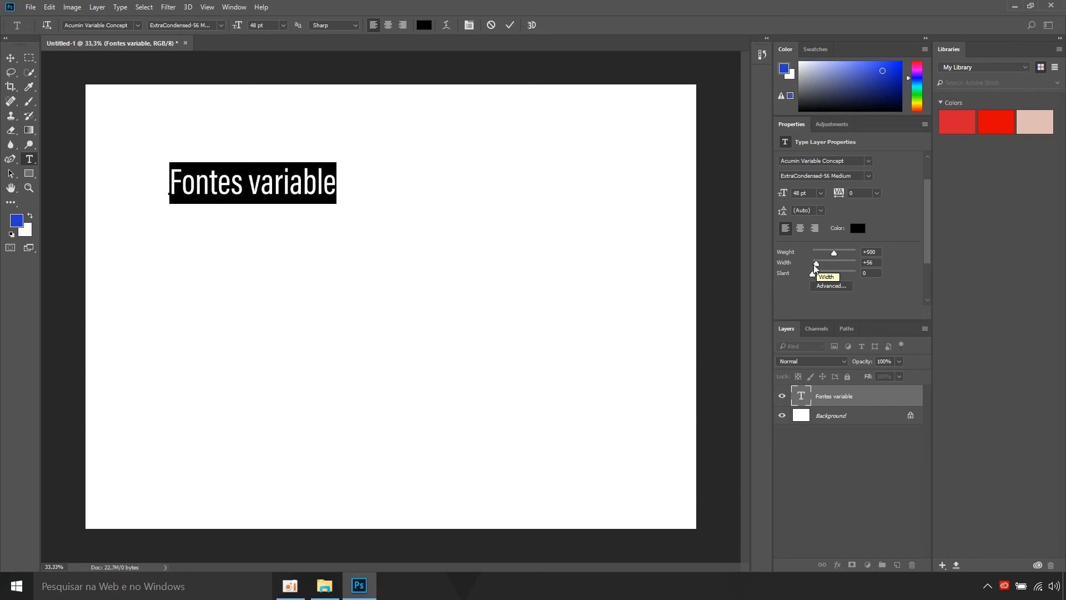
pyautogui.moveTo(815, 267); pyautogui.dragTo(854, 270)
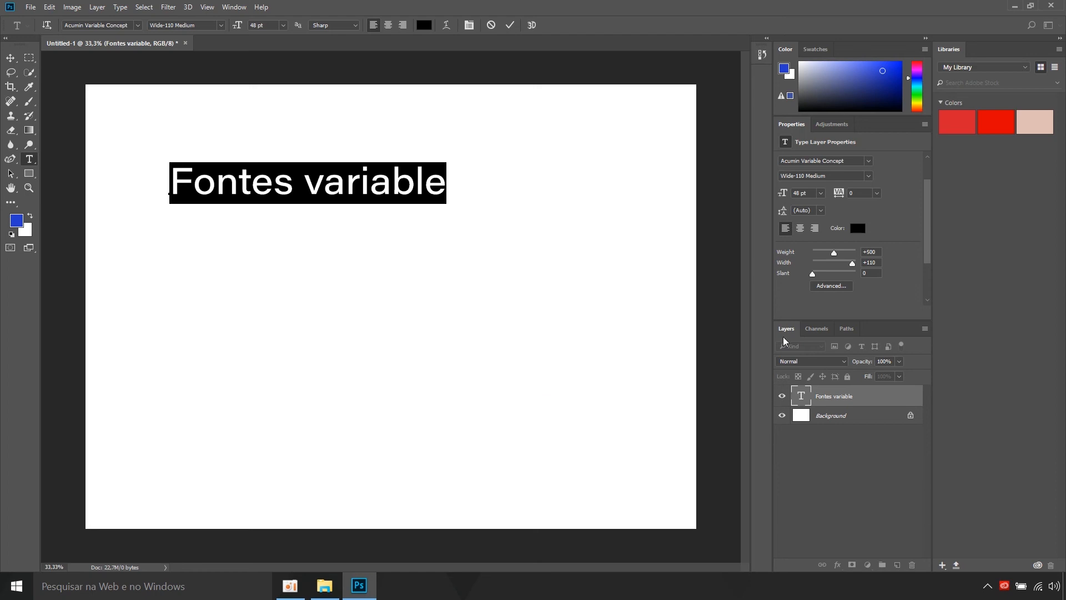
pyautogui.moveTo(812, 274); pyautogui.dragTo(846, 281)
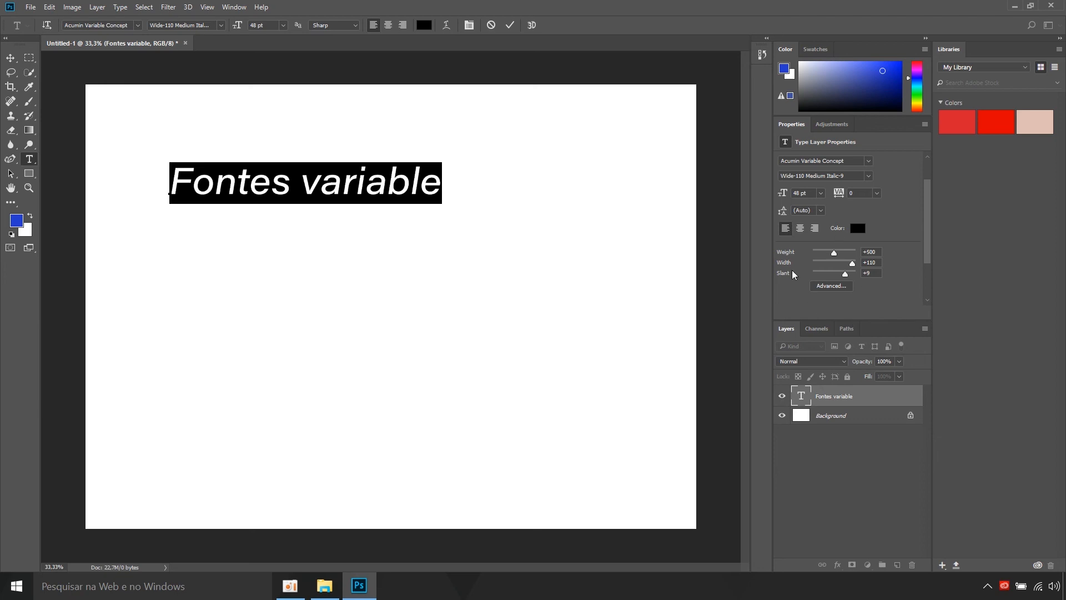
# Look through the advanced character and paragraph settings for the selected text, and close them
pyautogui.click(831, 286)
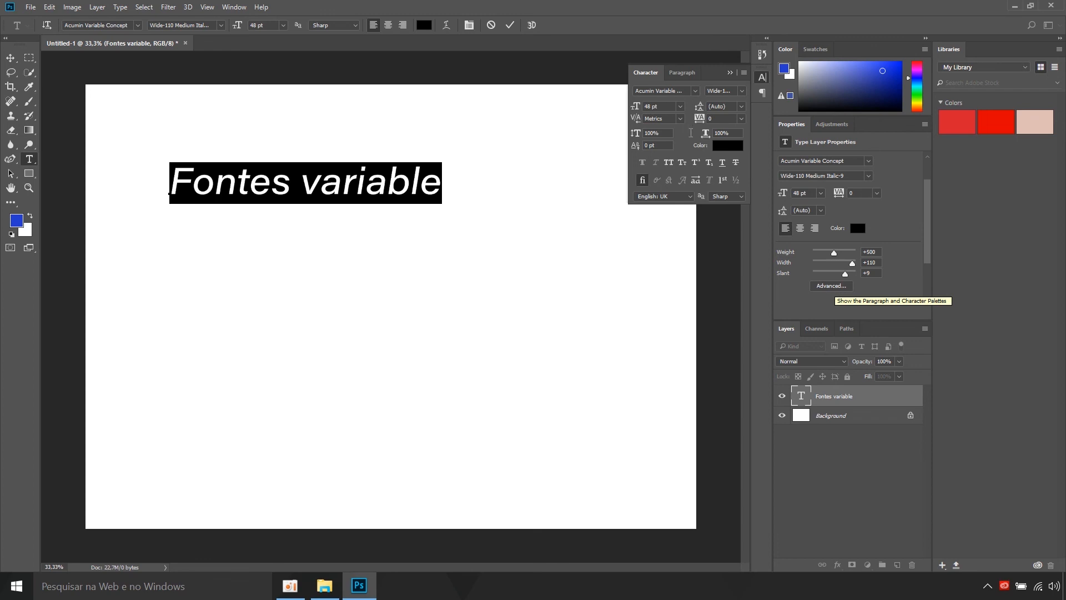
pyautogui.click(681, 75)
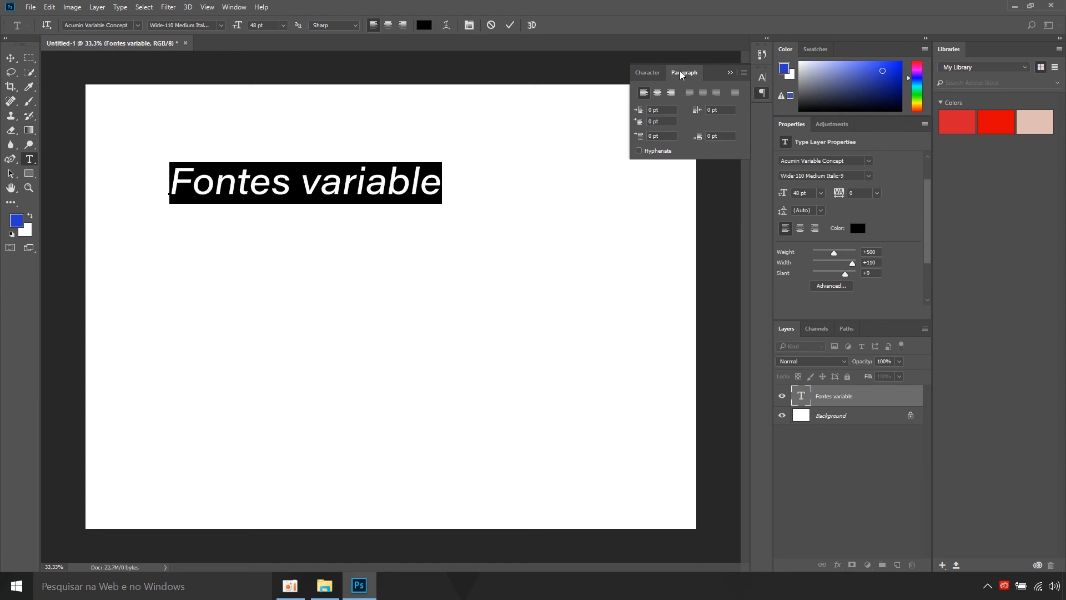
pyautogui.click(732, 73)
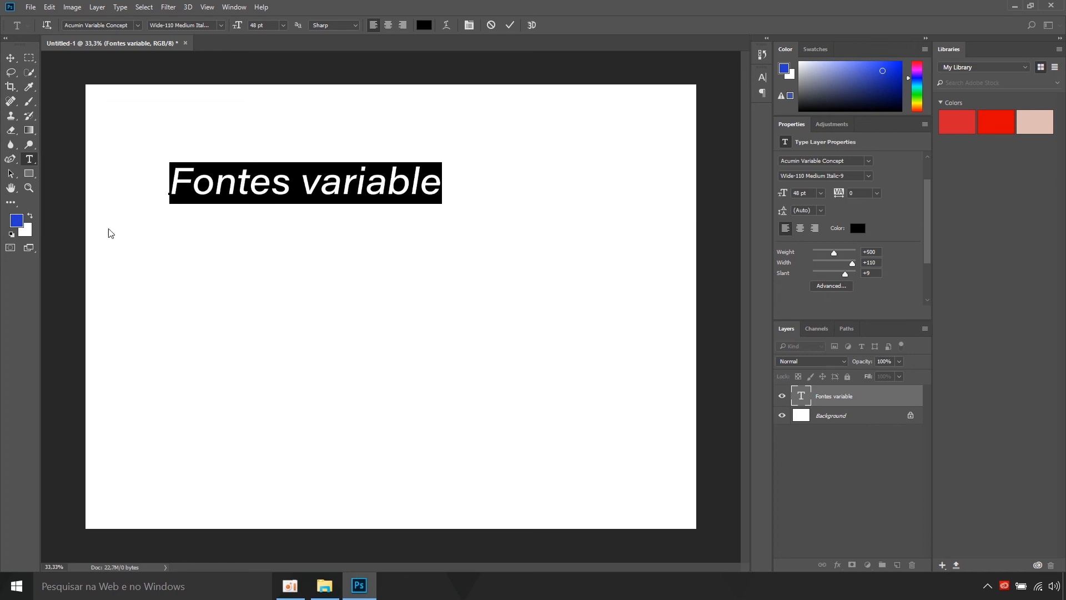
# Move the "Fontes variable" text up and to the right, so it sits roughly centred near the canvas's upper edge
pyautogui.click(10, 57)
pyautogui.moveTo(263, 198); pyautogui.dragTo(339, 170)
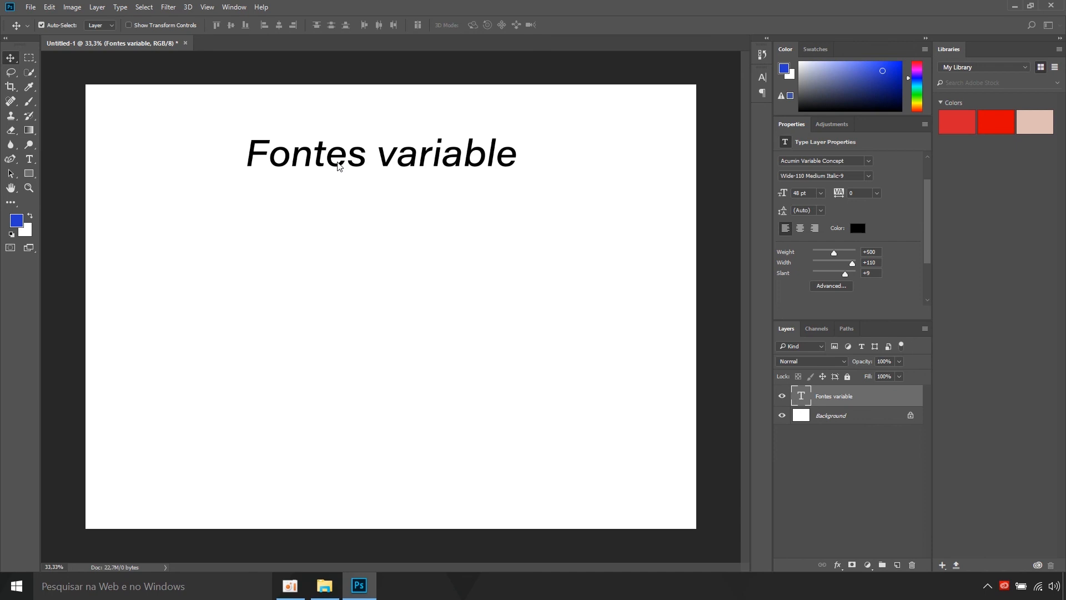
# Add a second horizontal text layer reading "TreinaWeb" below the "Fontes variable" text
pyautogui.click(29, 158)
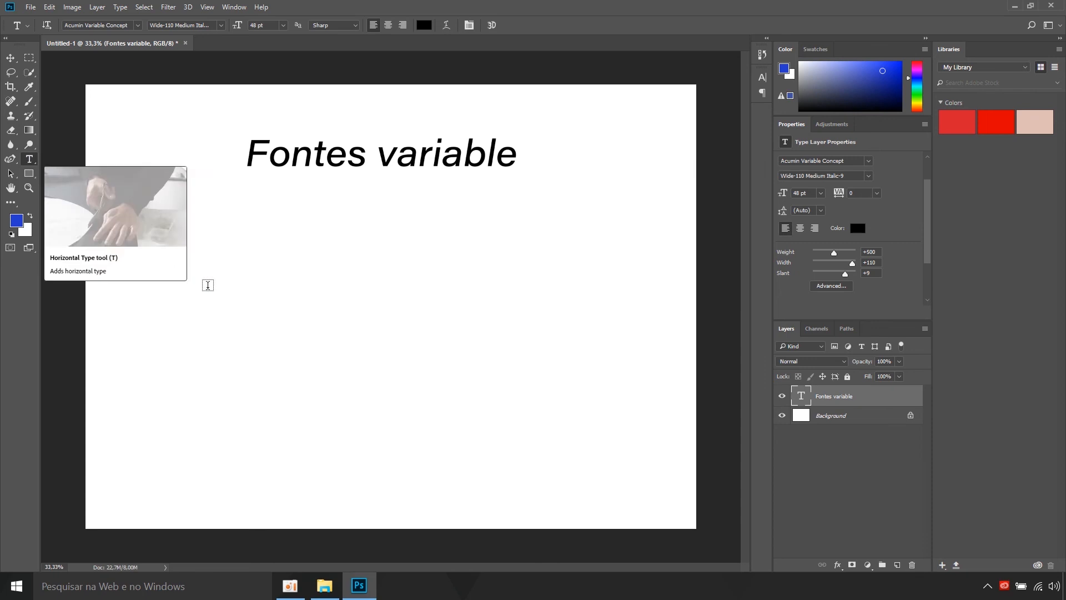
pyautogui.click(278, 396)
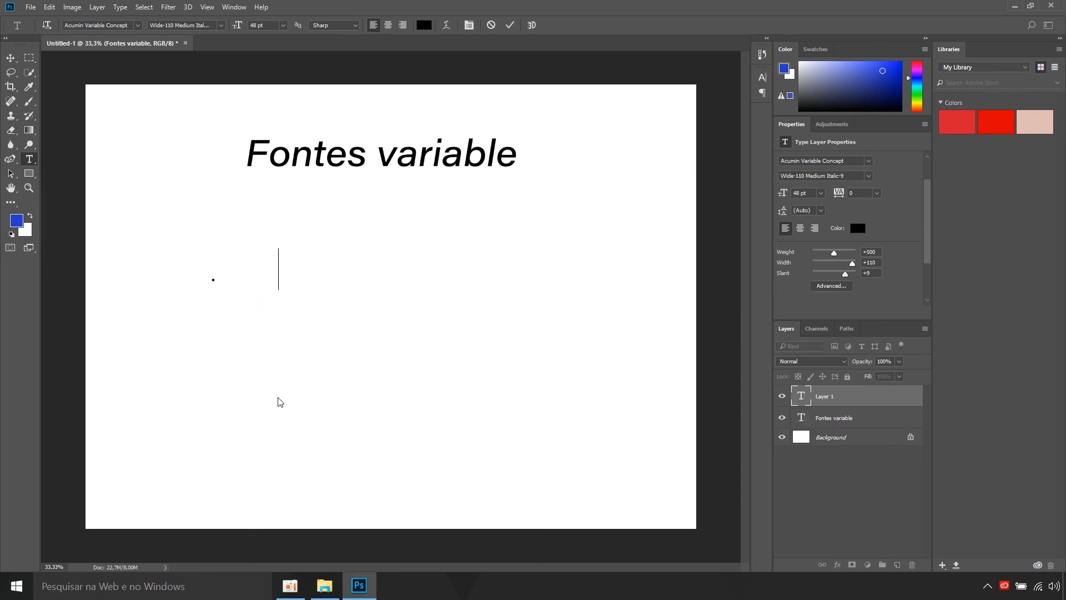
pyautogui.write('TreinaWeb')
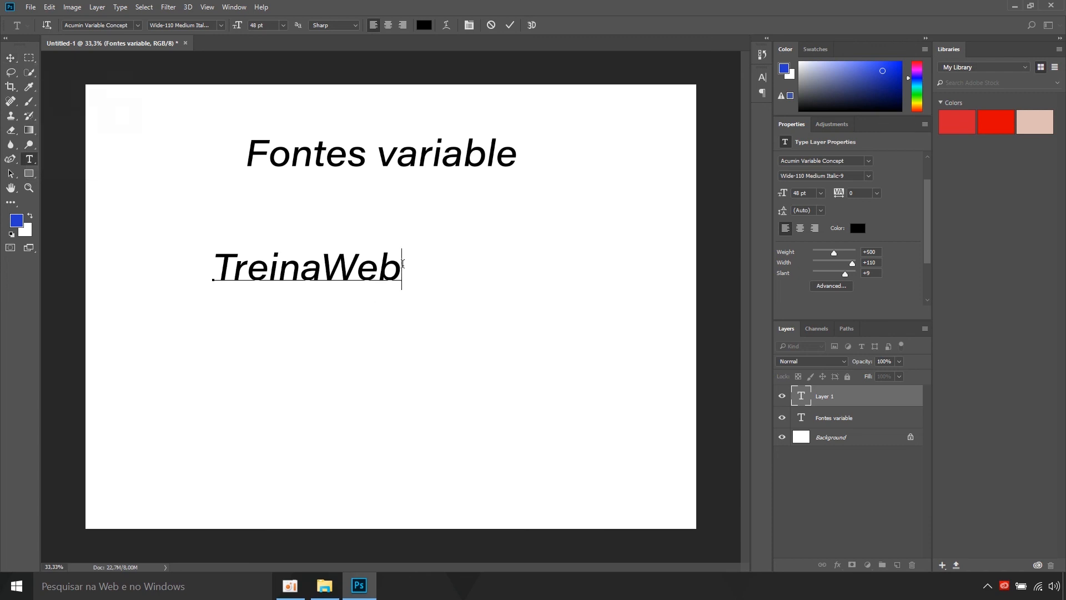
pyautogui.click(430, 370)
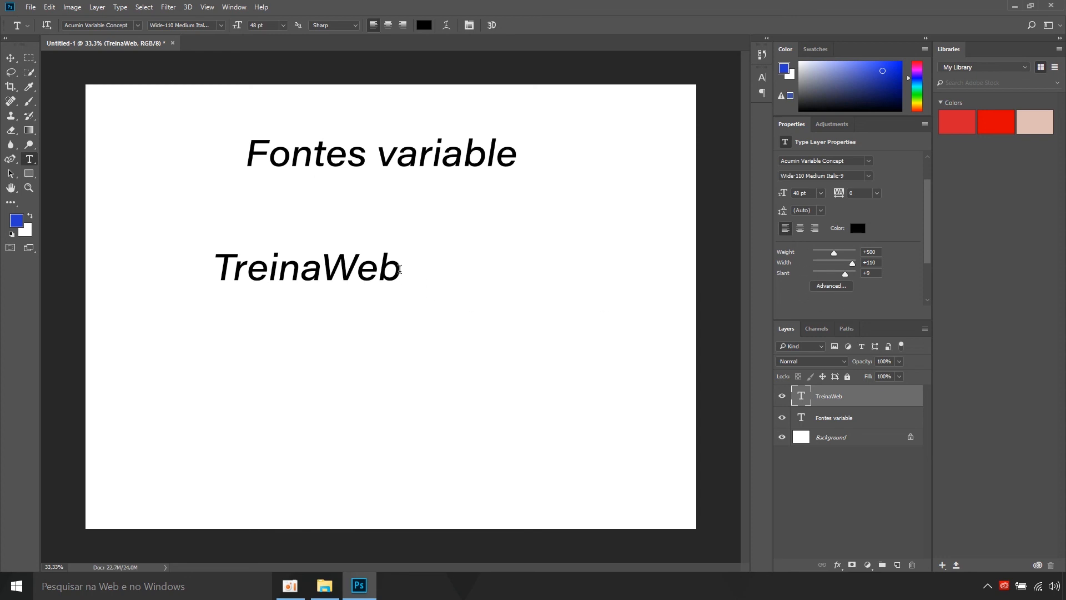
# Set the whole "TreinaWeb" text's variable font weight to 736, width to 85 and slant to 0
pyautogui.moveTo(401, 270); pyautogui.dragTo(201, 267)
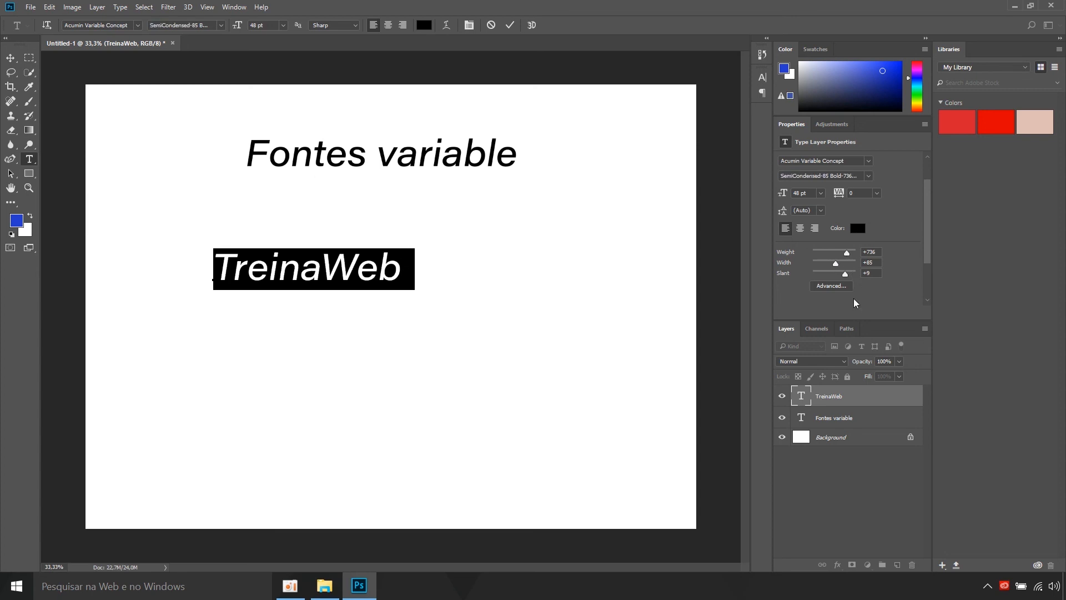
pyautogui.moveTo(845, 274); pyautogui.dragTo(795, 273)
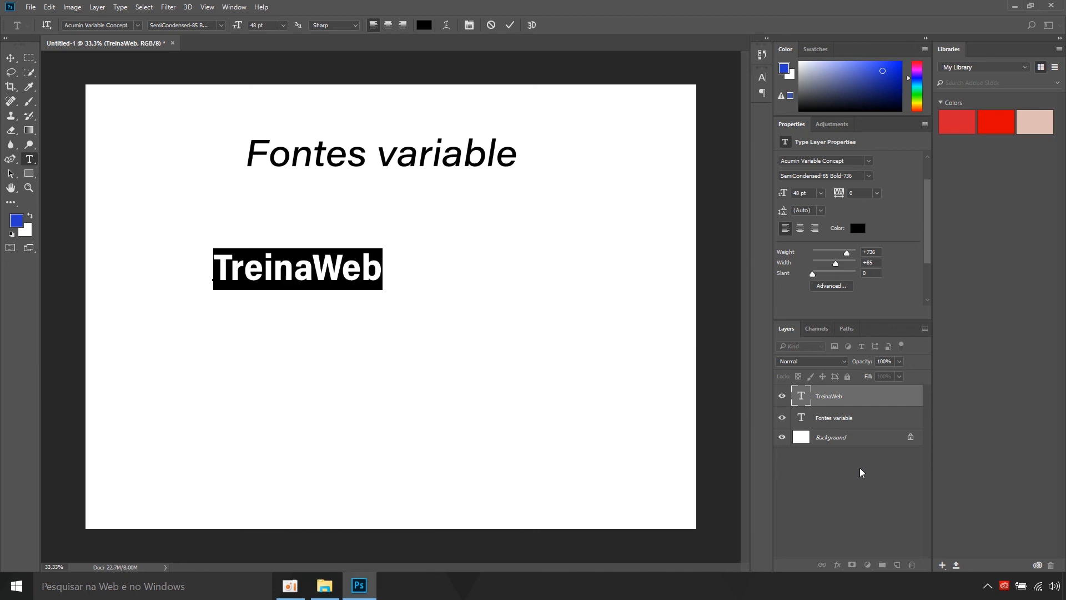
pyautogui.click(9, 56)
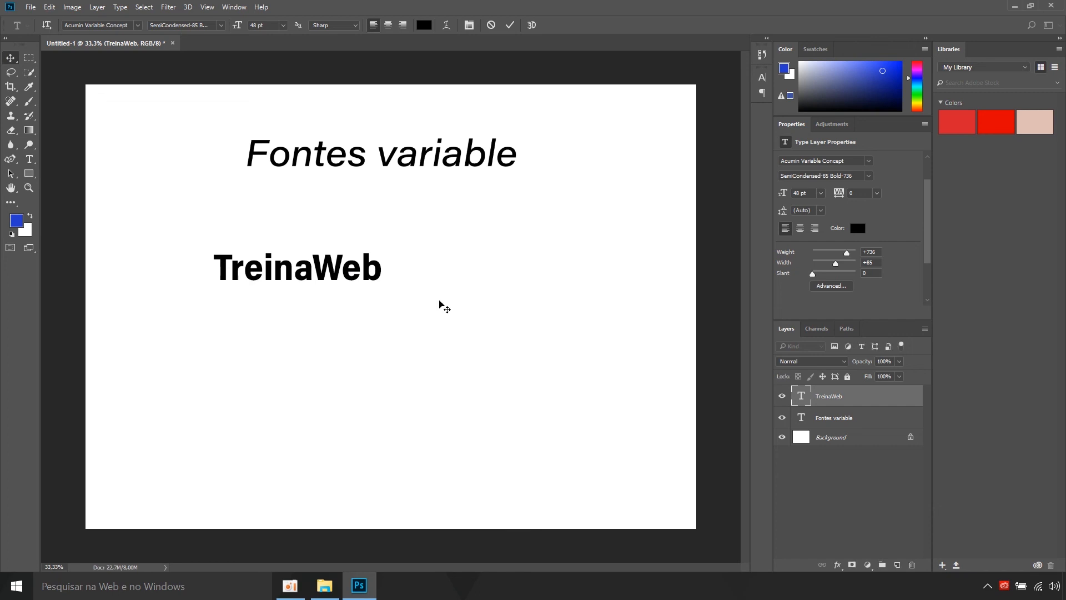